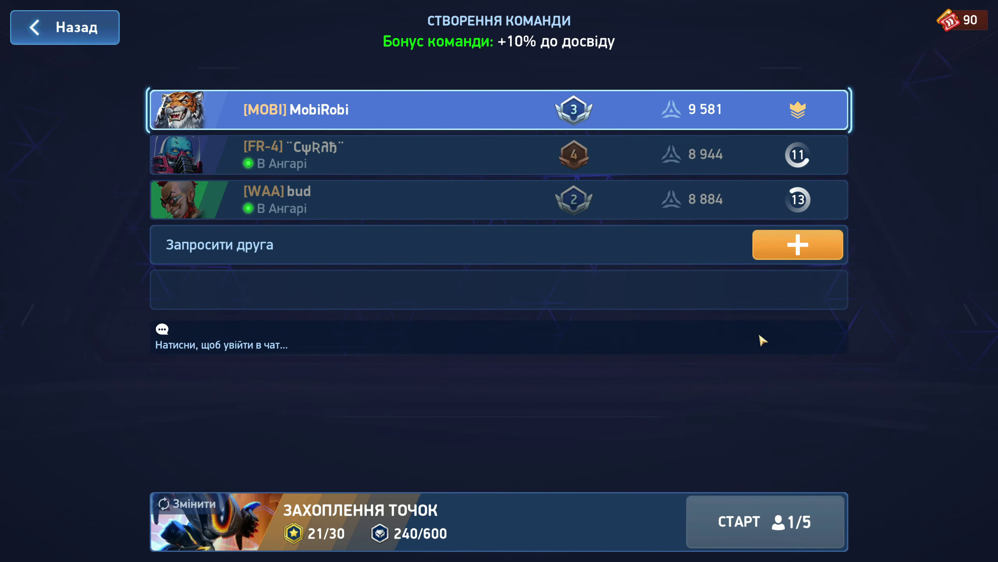
# Check the friend invite list, then start searching for a control-point match
pyautogui.click(800, 247)
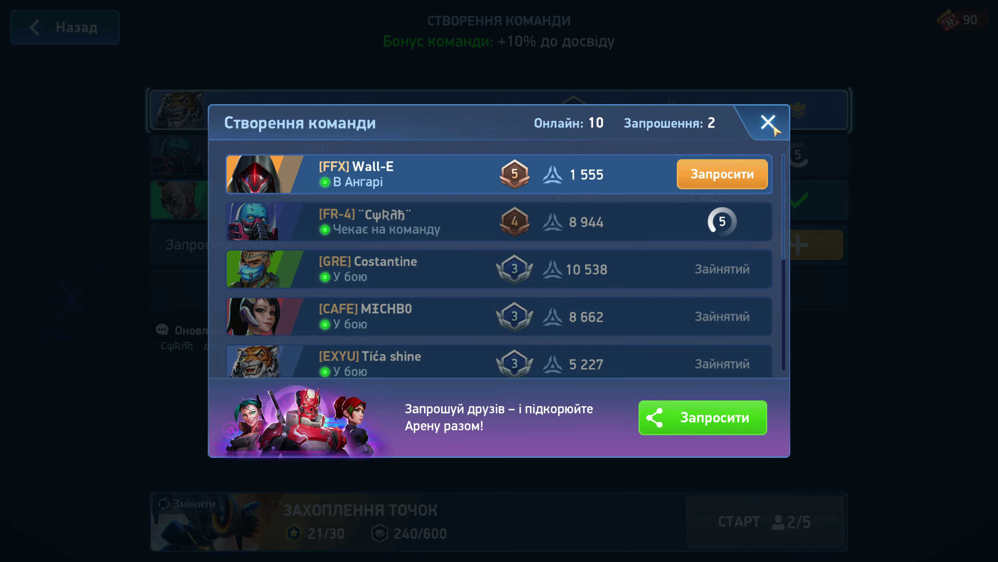
pyautogui.click(769, 124)
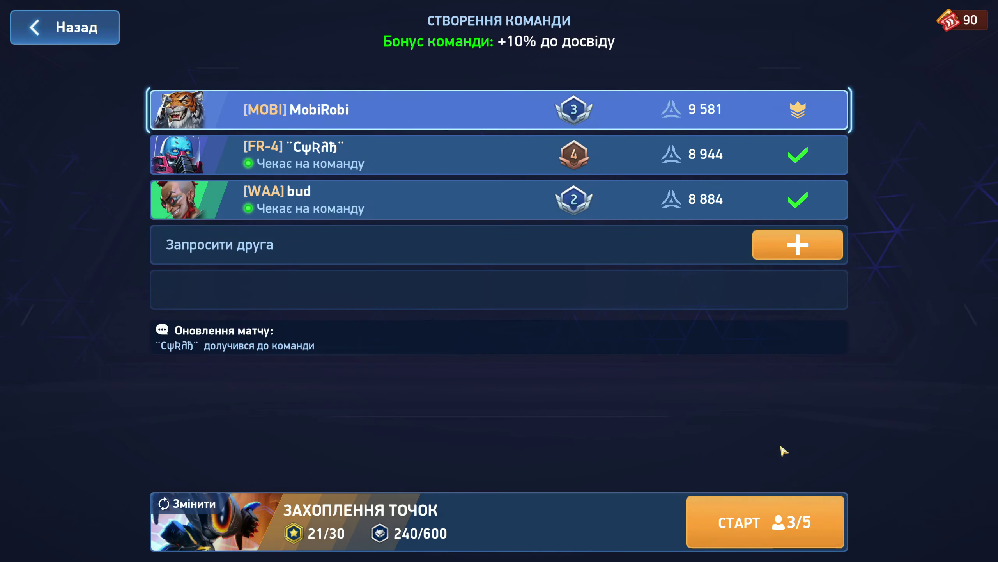
pyautogui.click(792, 530)
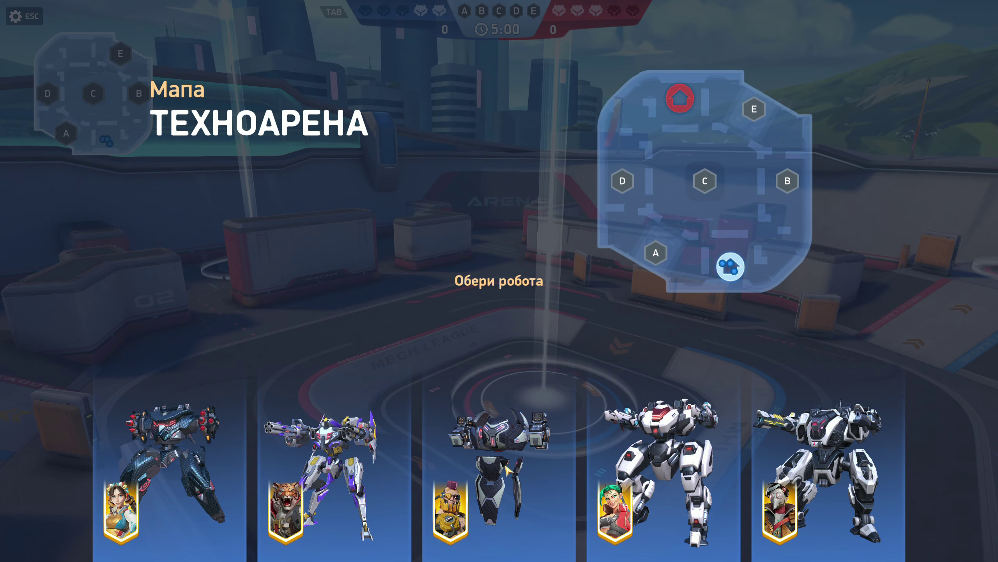
# Deploy into the Techno Arena match with the chosen robot card
pyautogui.click(504, 471)
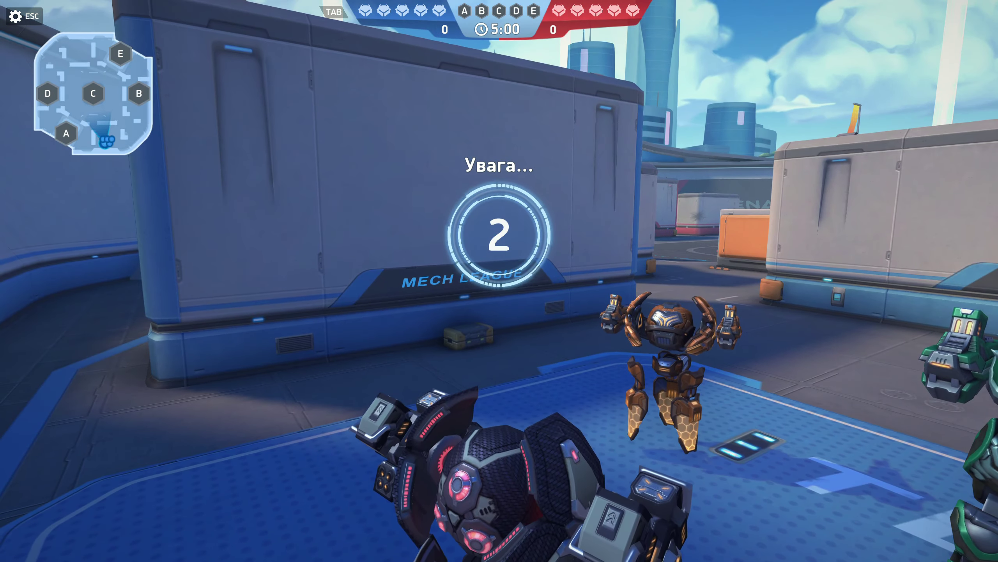
# Advance onto control point A, dashing forward and raising an energy barrier
pyautogui.press('w')
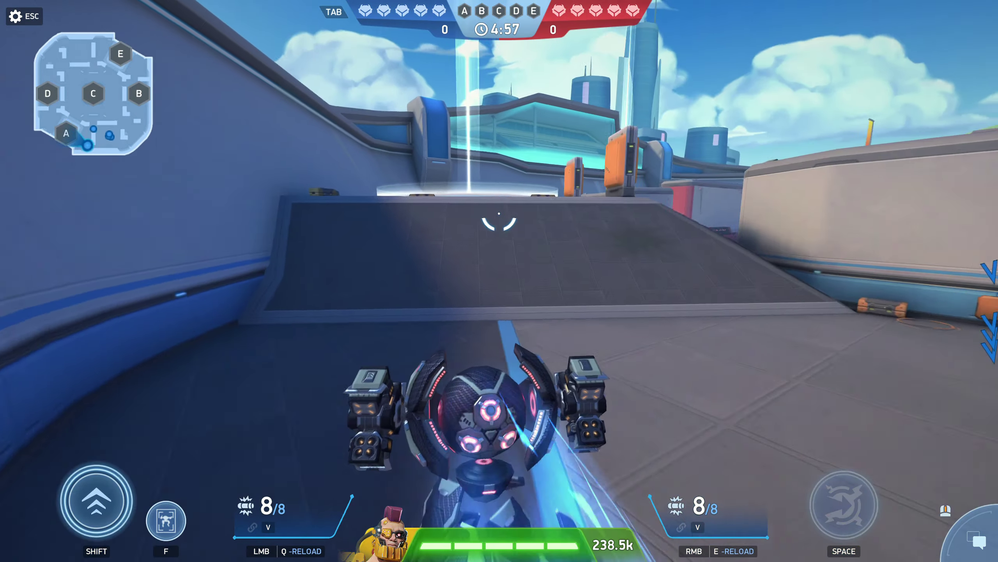
pyautogui.press('space')
pyautogui.press('w')
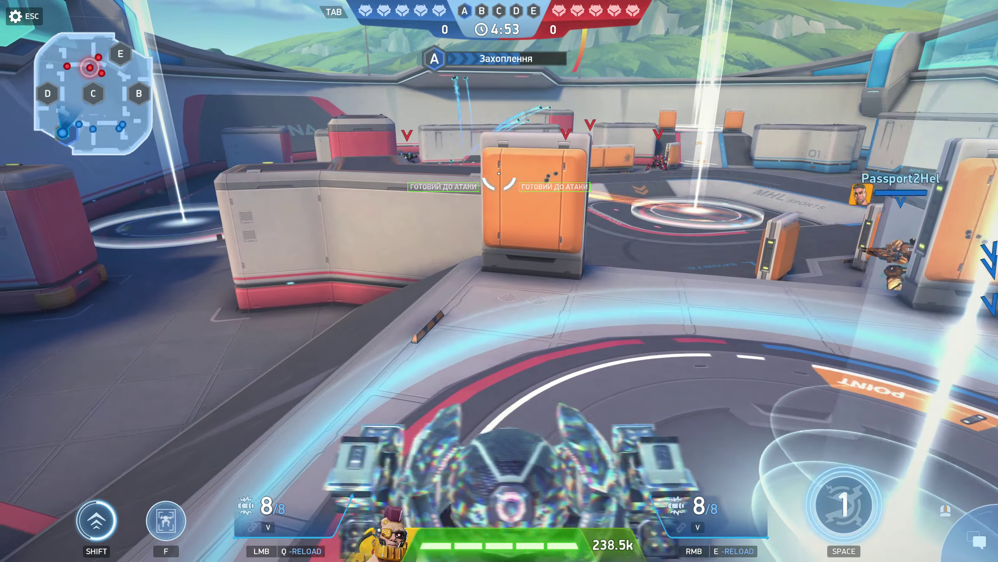
pyautogui.press('space')
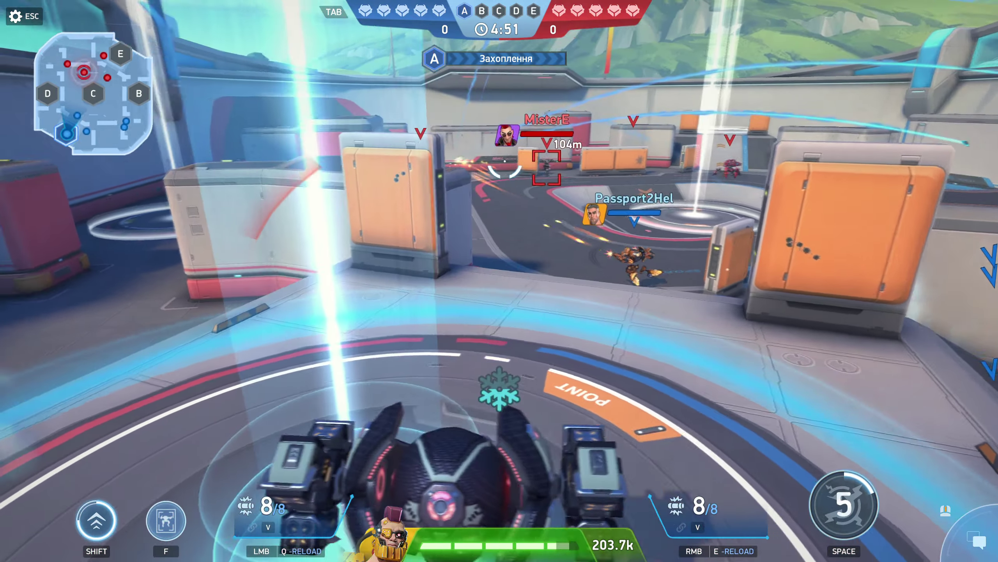
pyautogui.press('w')
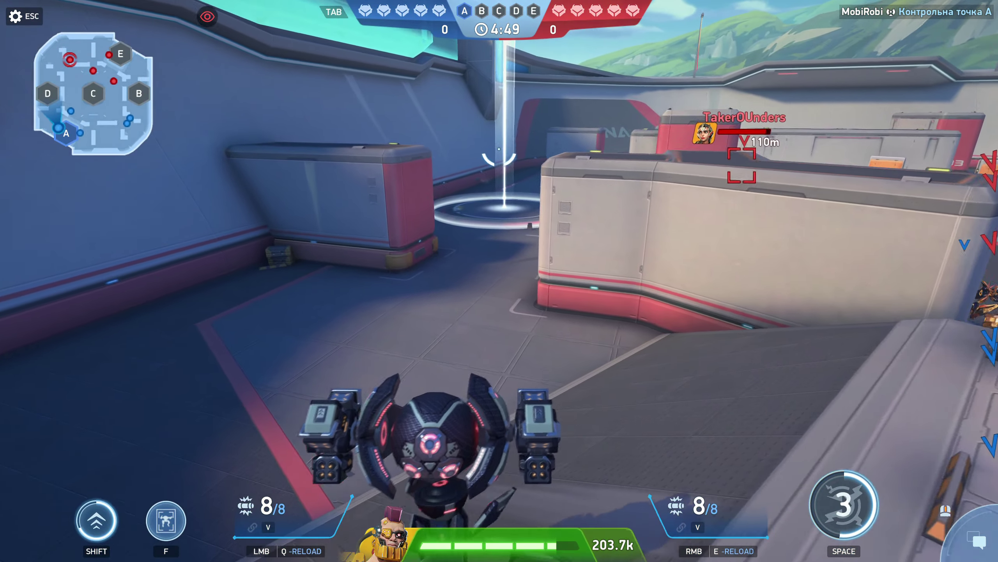
pyautogui.press('shift')
pyautogui.press('w')
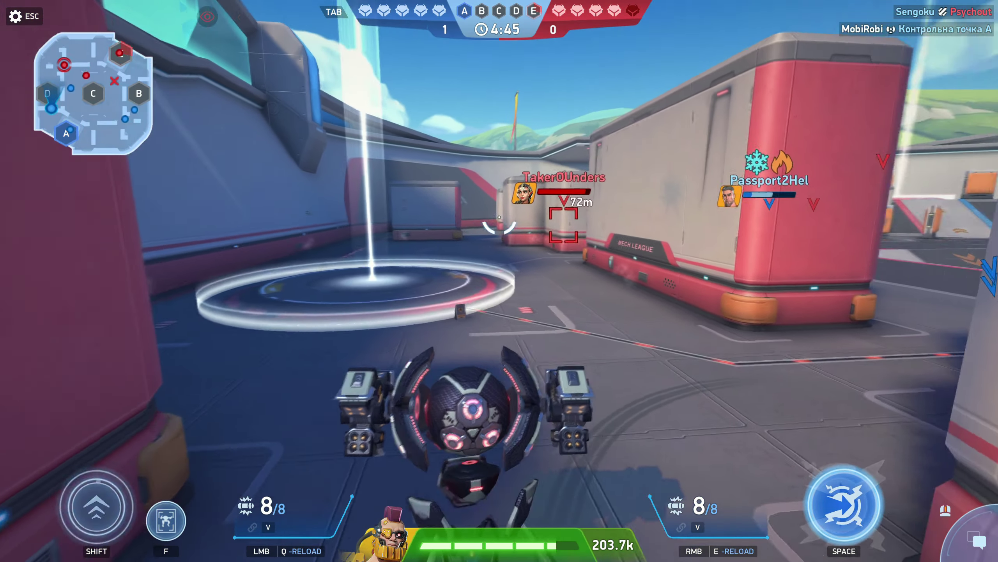
# Fire rockets at the enemy near the point, then respawn with the first robot
pyautogui.click(504, 211)
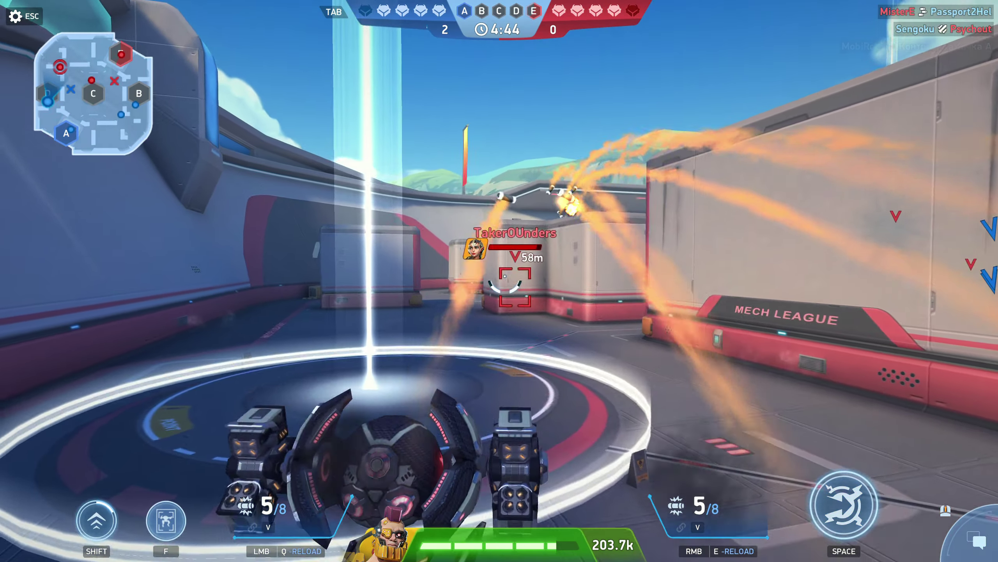
pyautogui.click(515, 287)
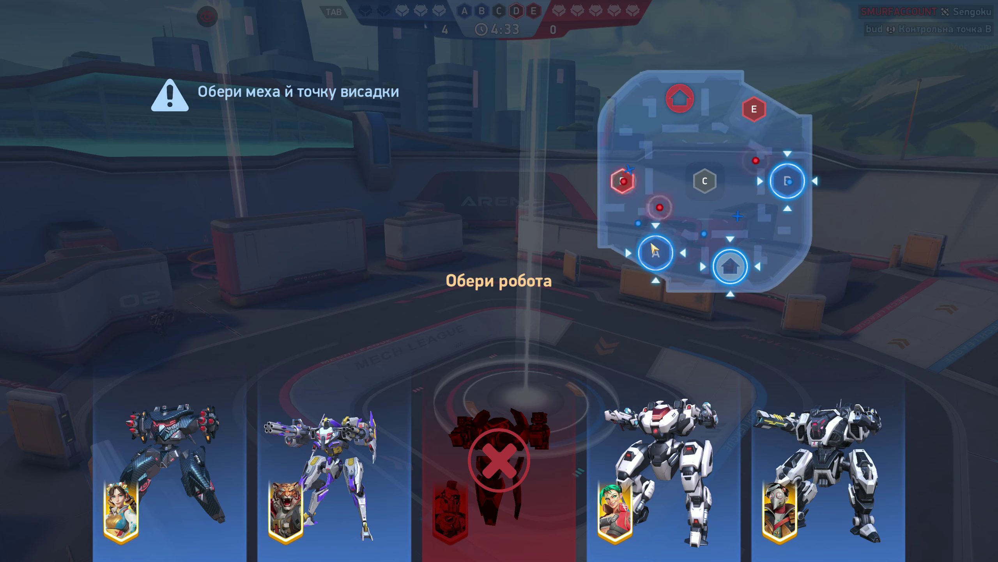
pyautogui.click(226, 429)
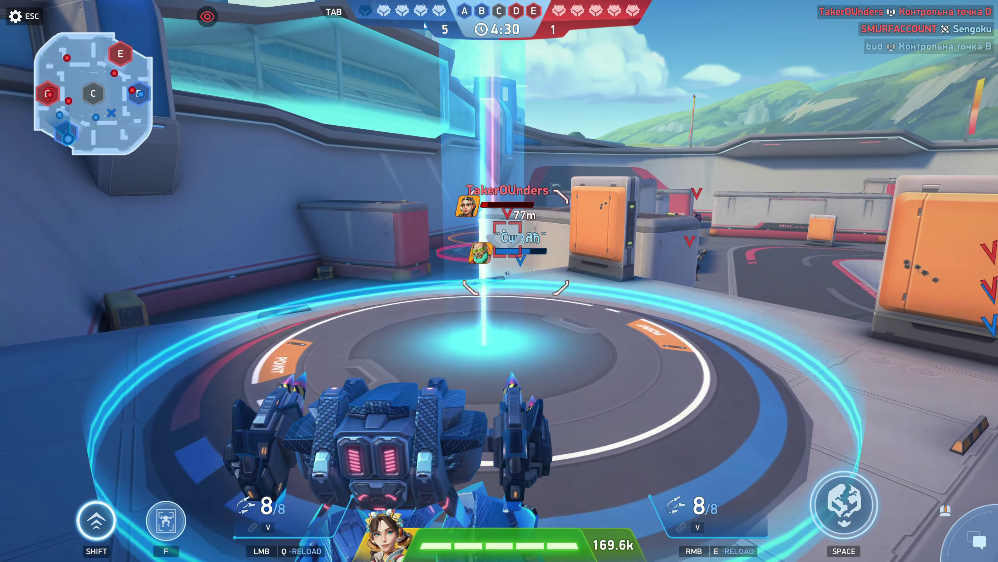
# Fire missile salvos at enemies, using the Shift ability to advance on a new target
pyautogui.click(504, 229)
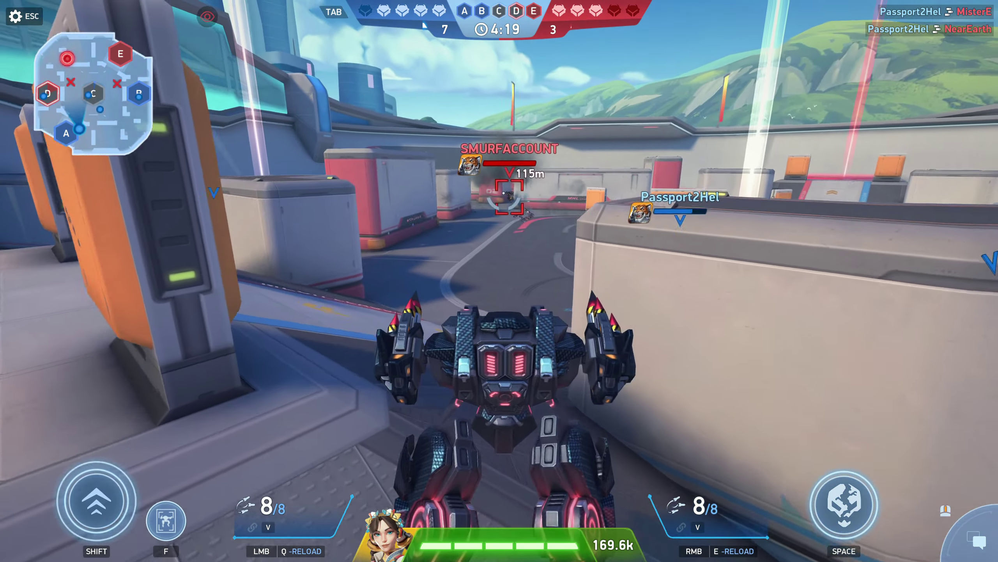
pyautogui.press('shift')
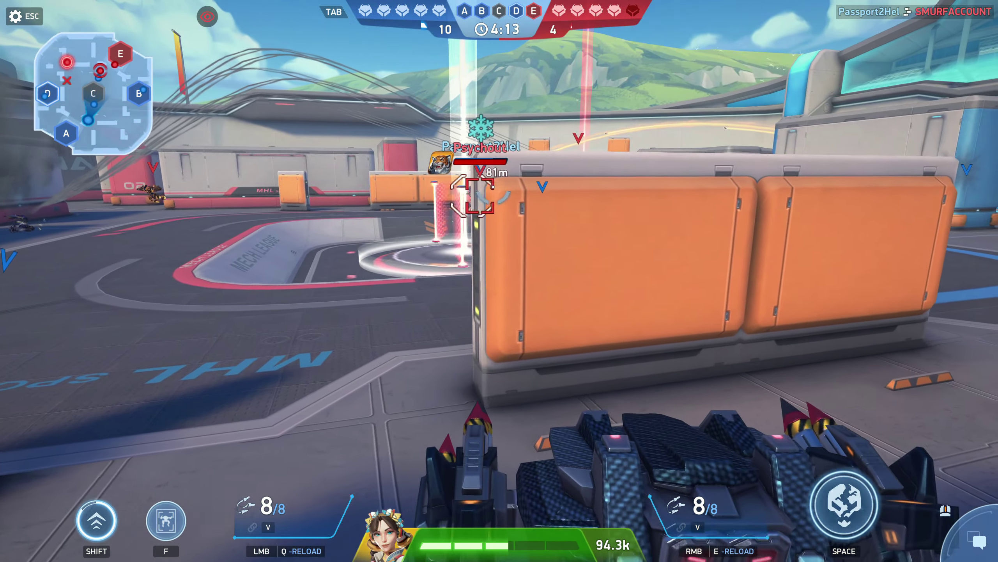
pyautogui.click(480, 196)
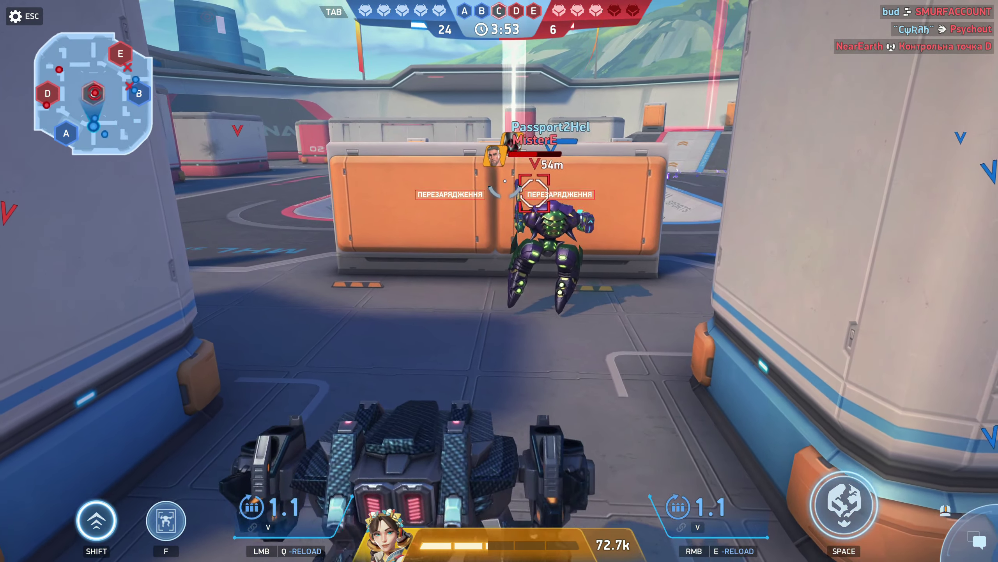
# Fire rocket volleys from both launchers from behind cover, destroying NearEarth
pyautogui.click(501, 195)
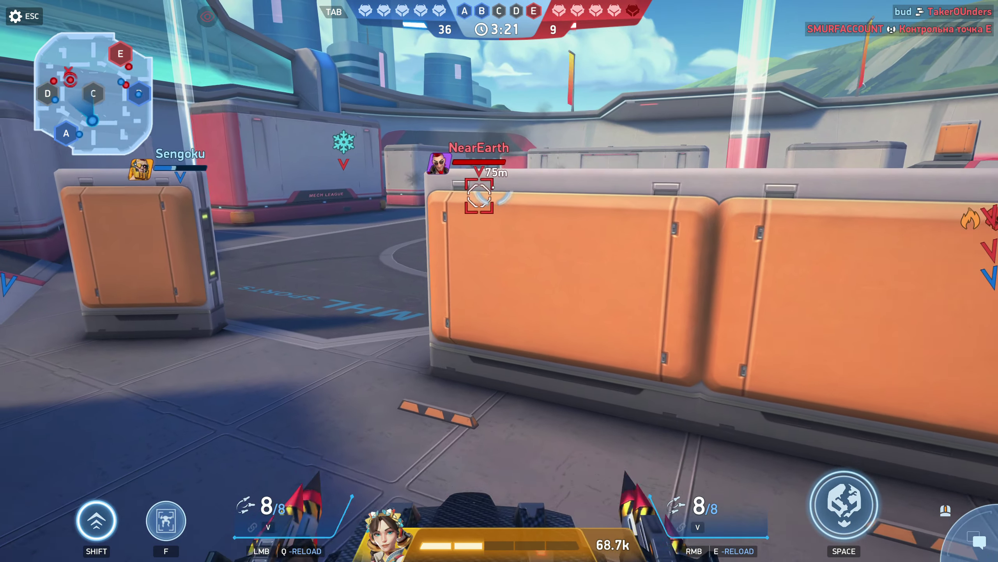
pyautogui.click(501, 188)
pyautogui.rightClick(501, 188)
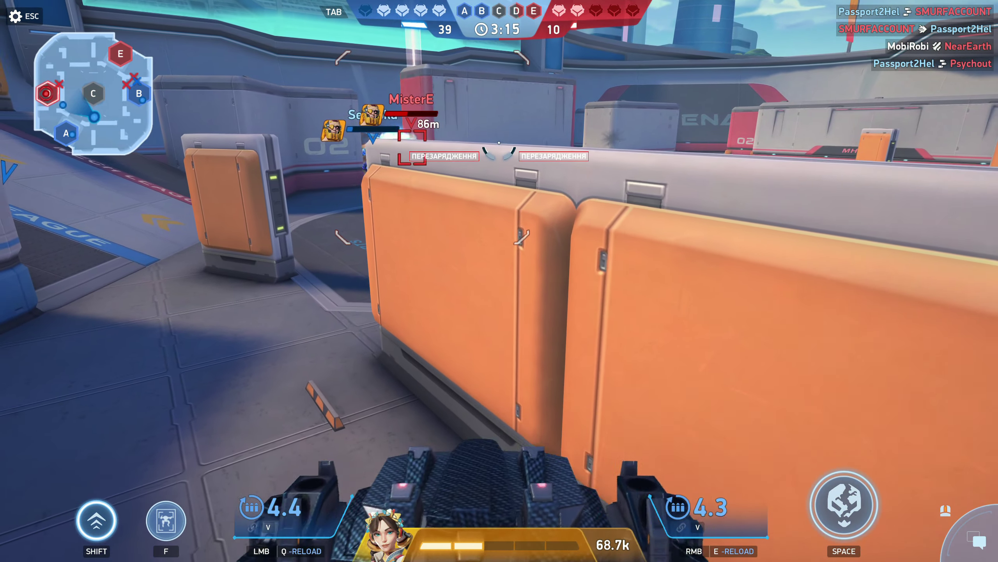
# Back away from the orange barrier, reposition and fire the right-hand weapons at the enemy
pyautogui.press('s')
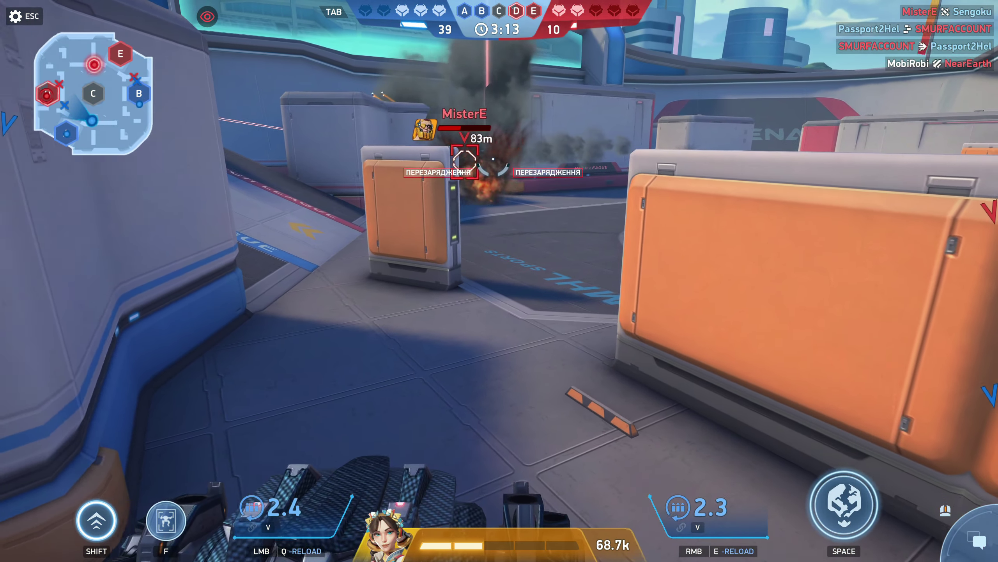
pyautogui.press('s')
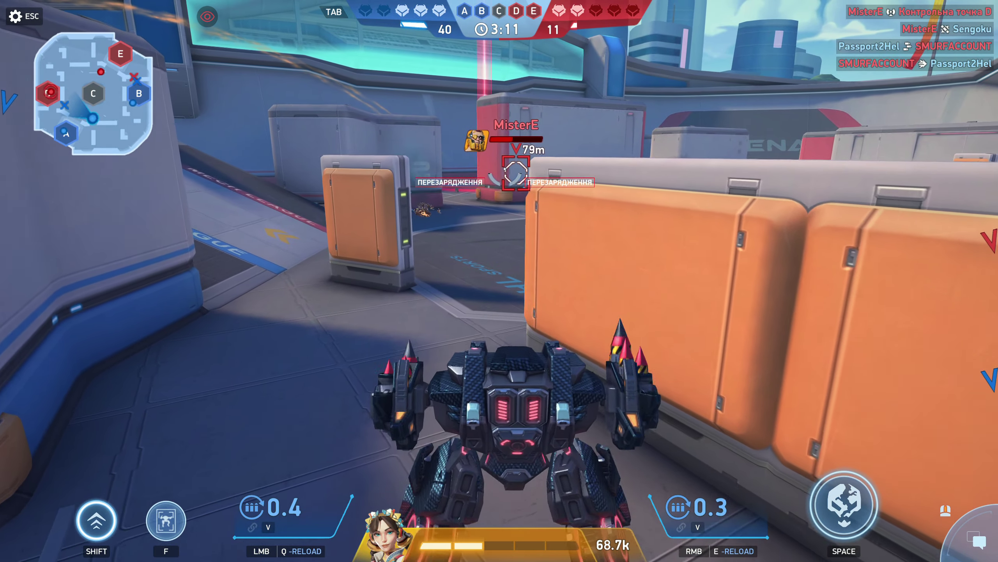
pyautogui.press('w')
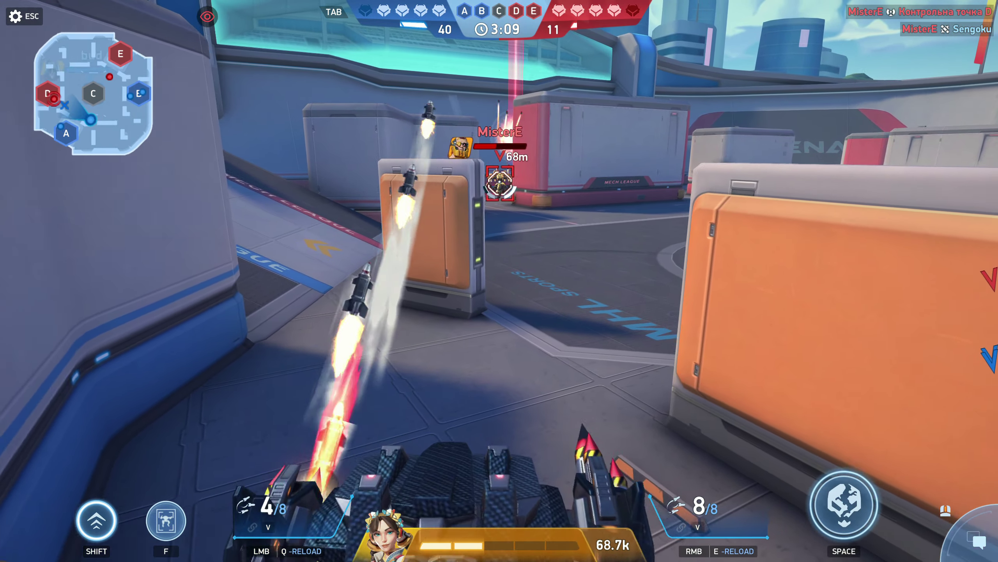
pyautogui.press('w')
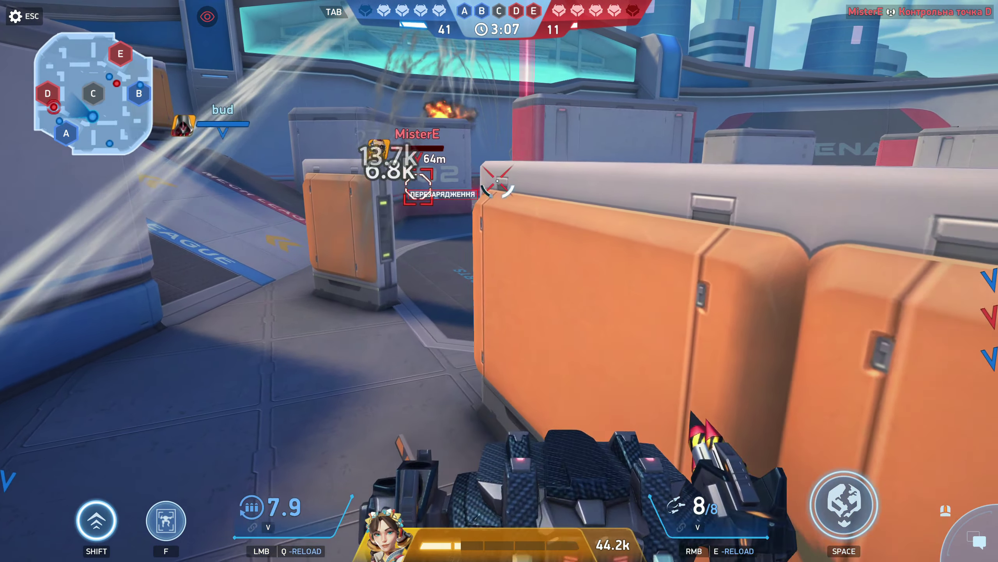
pyautogui.press('w')
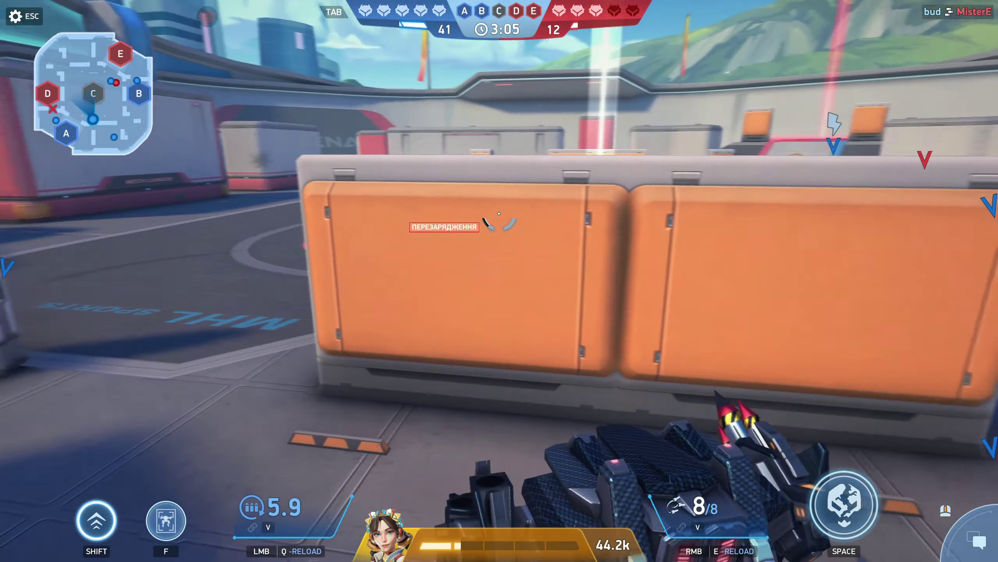
pyautogui.press('w')
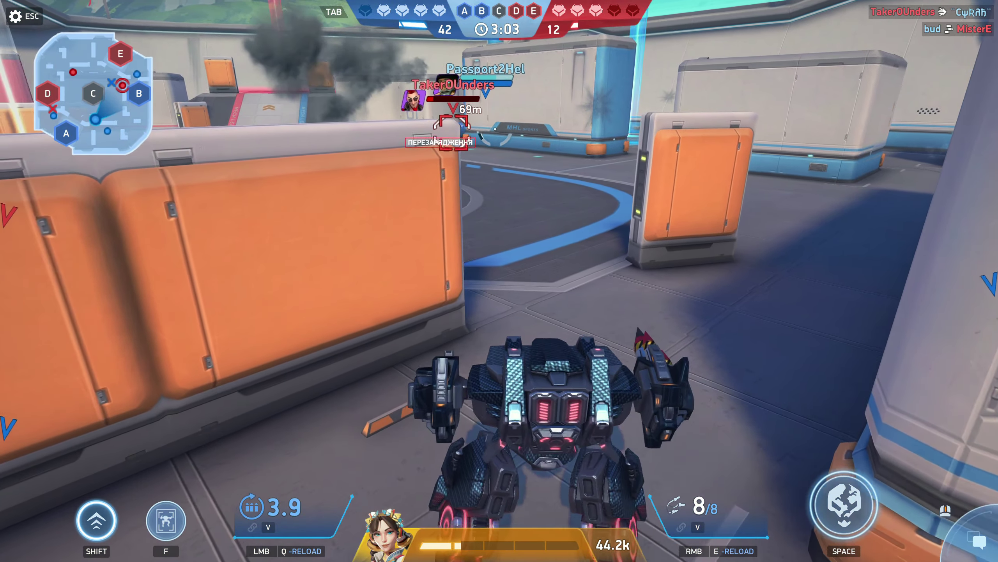
pyautogui.rightClick(457, 134)
# Move along the orange barriers with the mobility ability onto the control point
pyautogui.press('w')
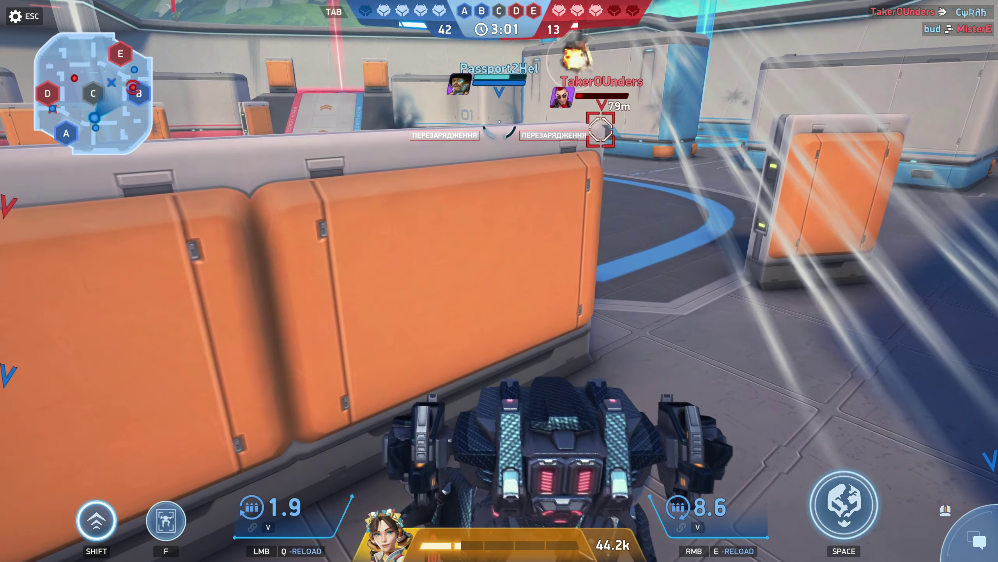
pyautogui.press('w')
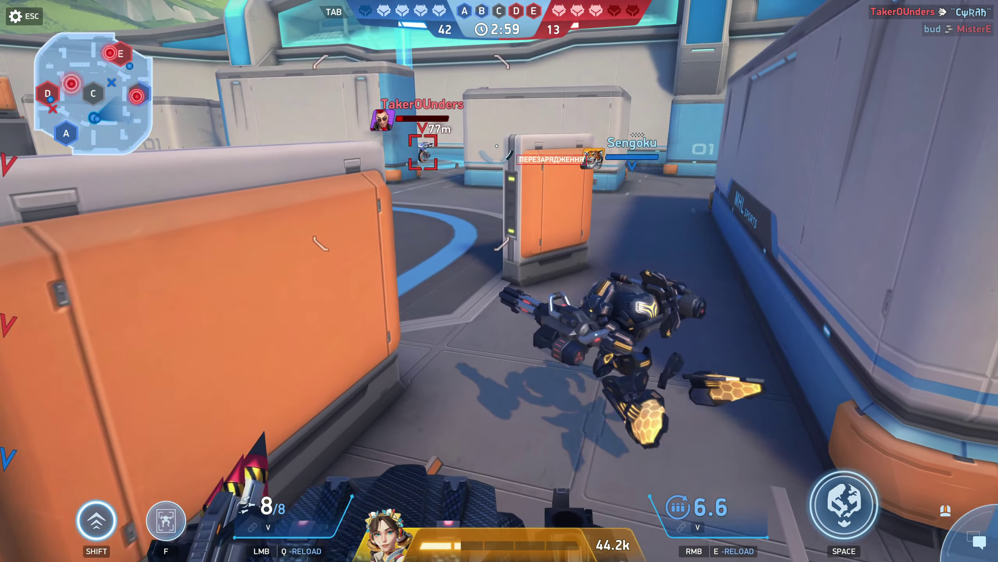
pyautogui.press('w')
pyautogui.press('shift')
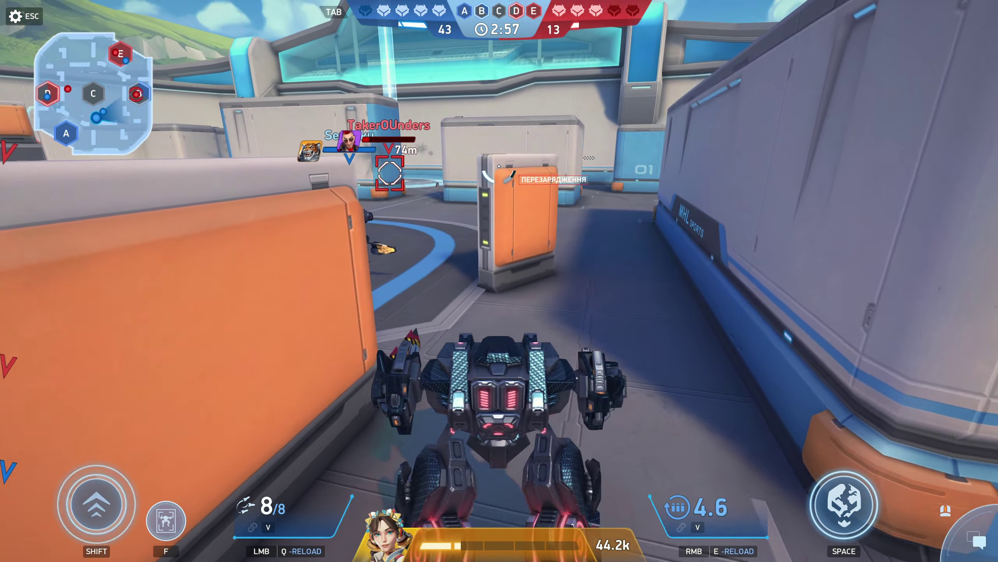
pyautogui.press('w')
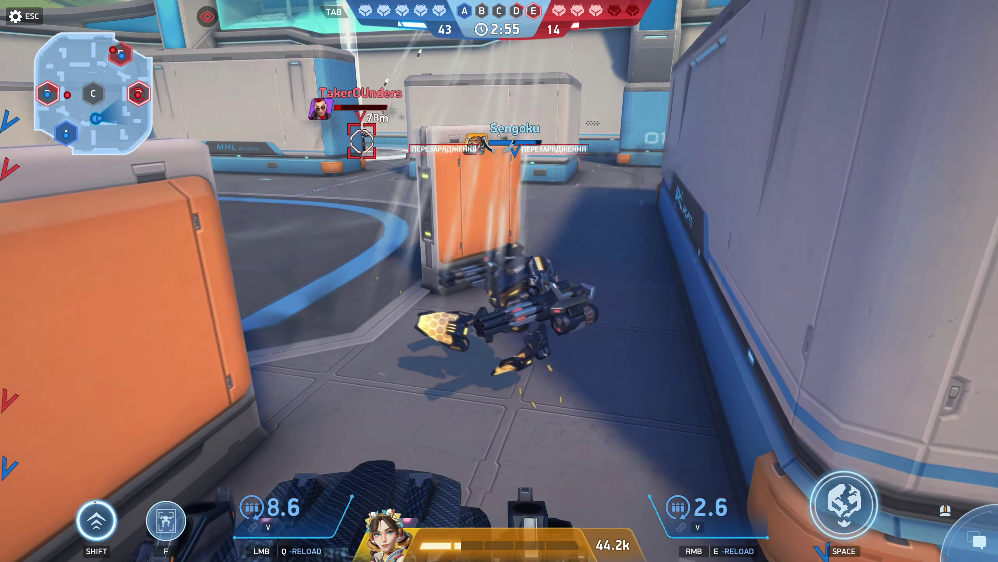
pyautogui.press('w')
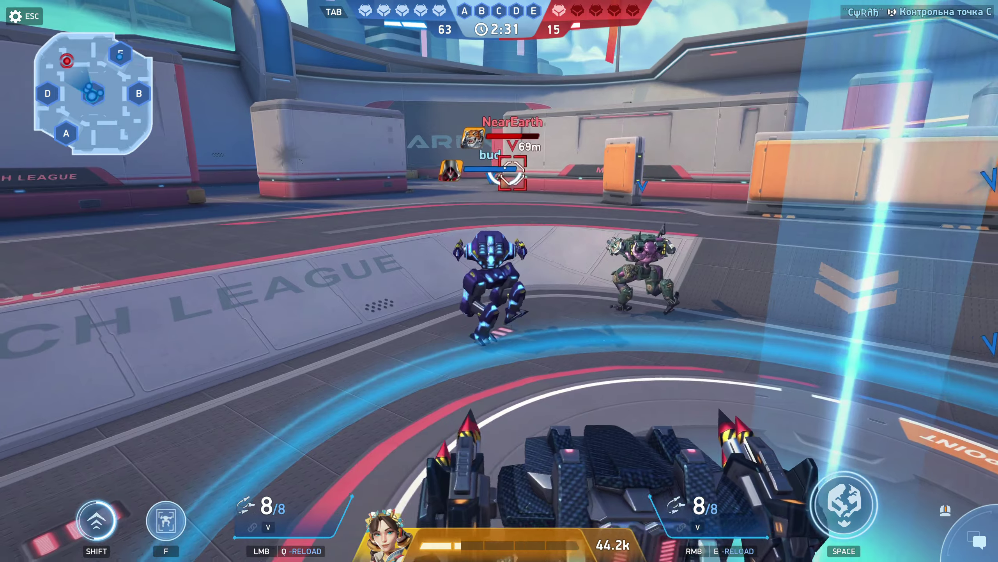
# Fire both rocket launchers at NearEarth until the match ends in victory
pyautogui.click(498, 170)
pyautogui.rightClick(497, 170)
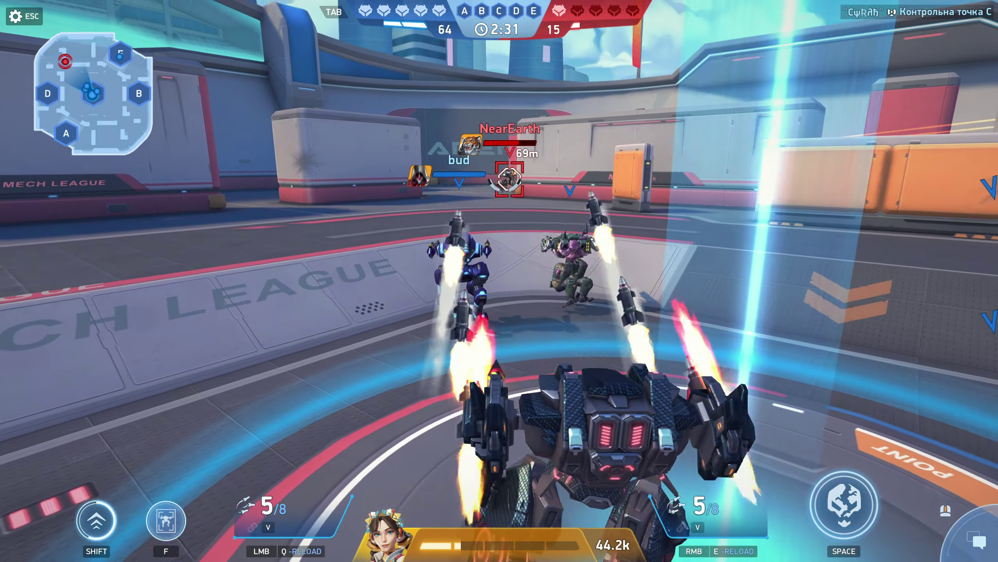